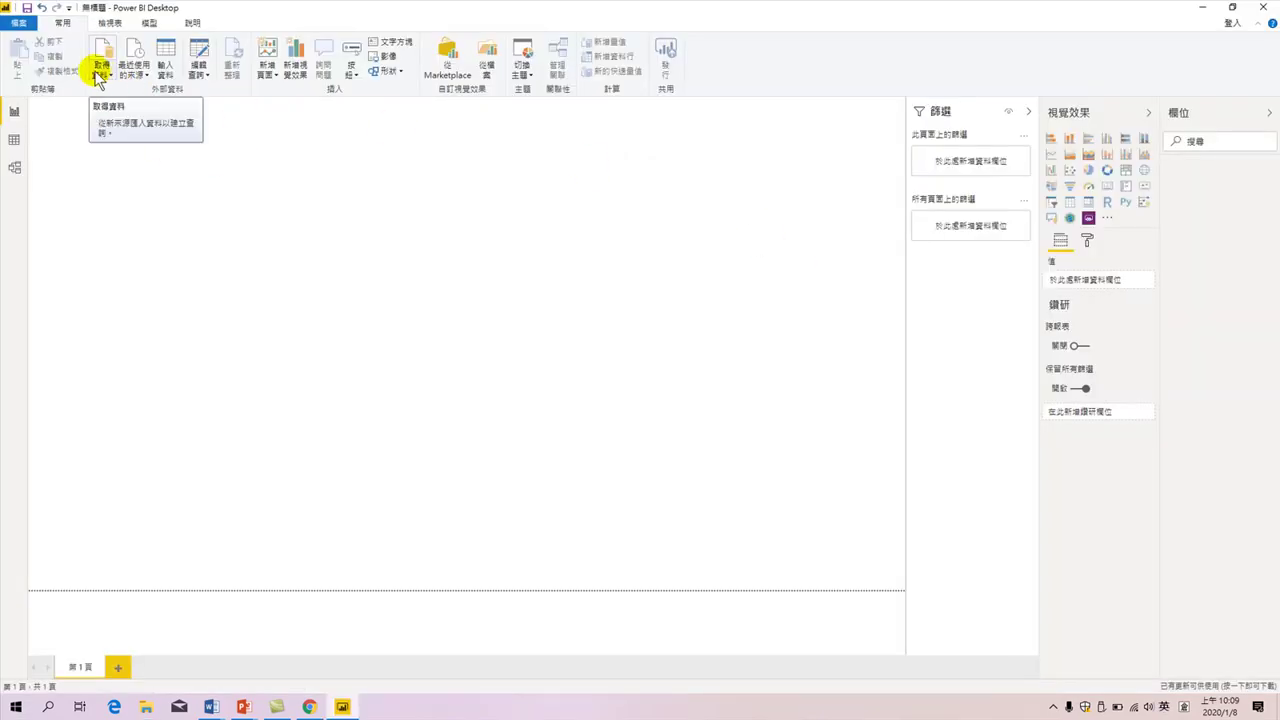
Drop down the Get Data (取得資料) list of common sources like Excel, SQL Server and Web
click(101, 72)
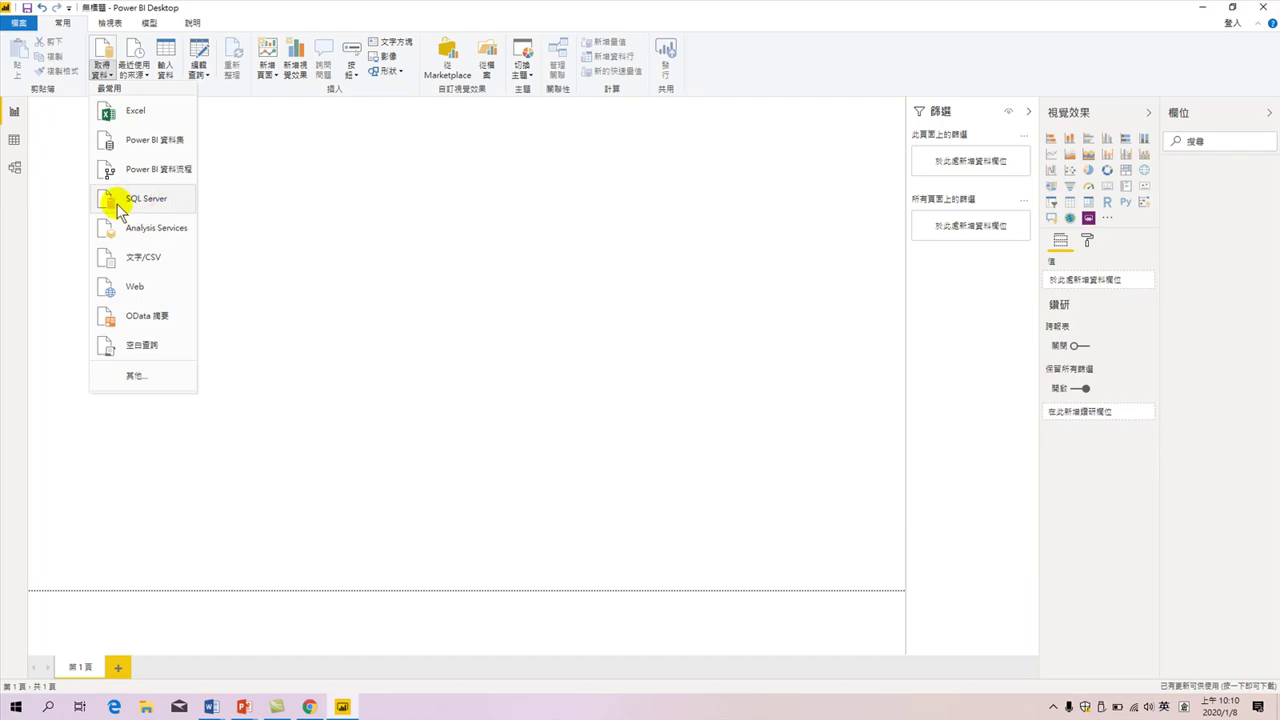
Open the full Get Data catalogue via 其他... and filter it to the 檔案 category
click(131, 378)
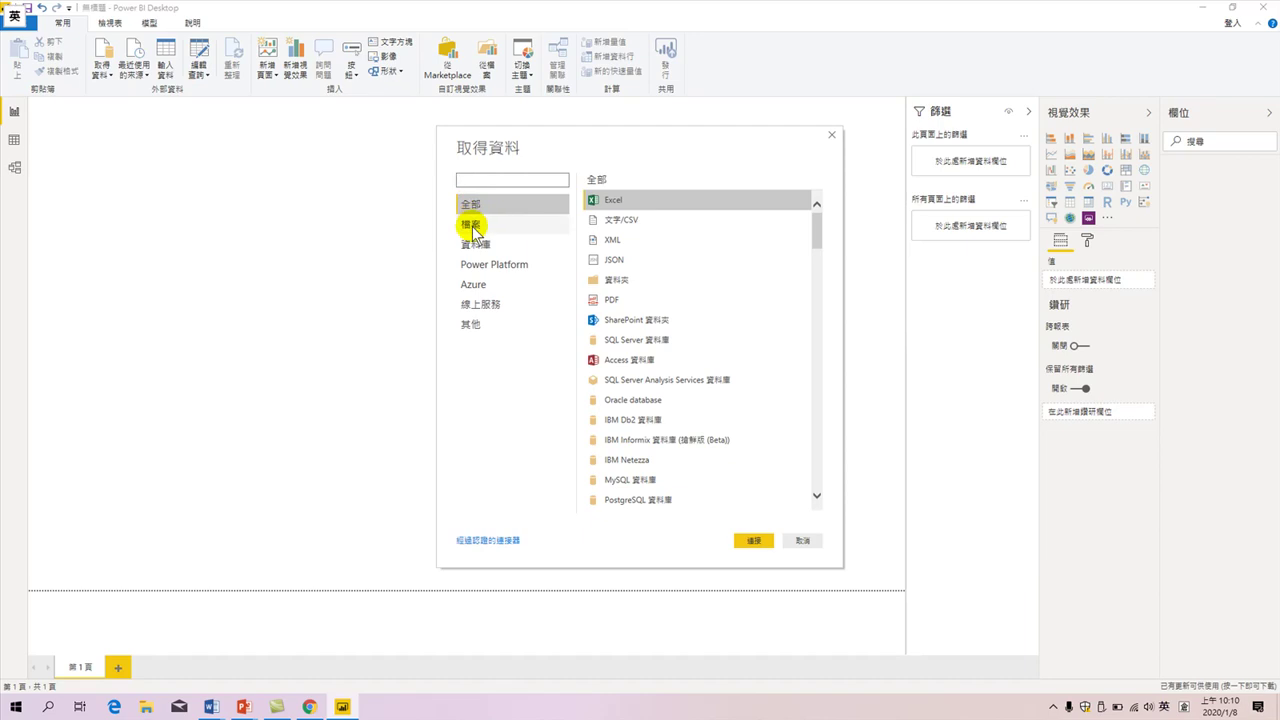
click(470, 226)
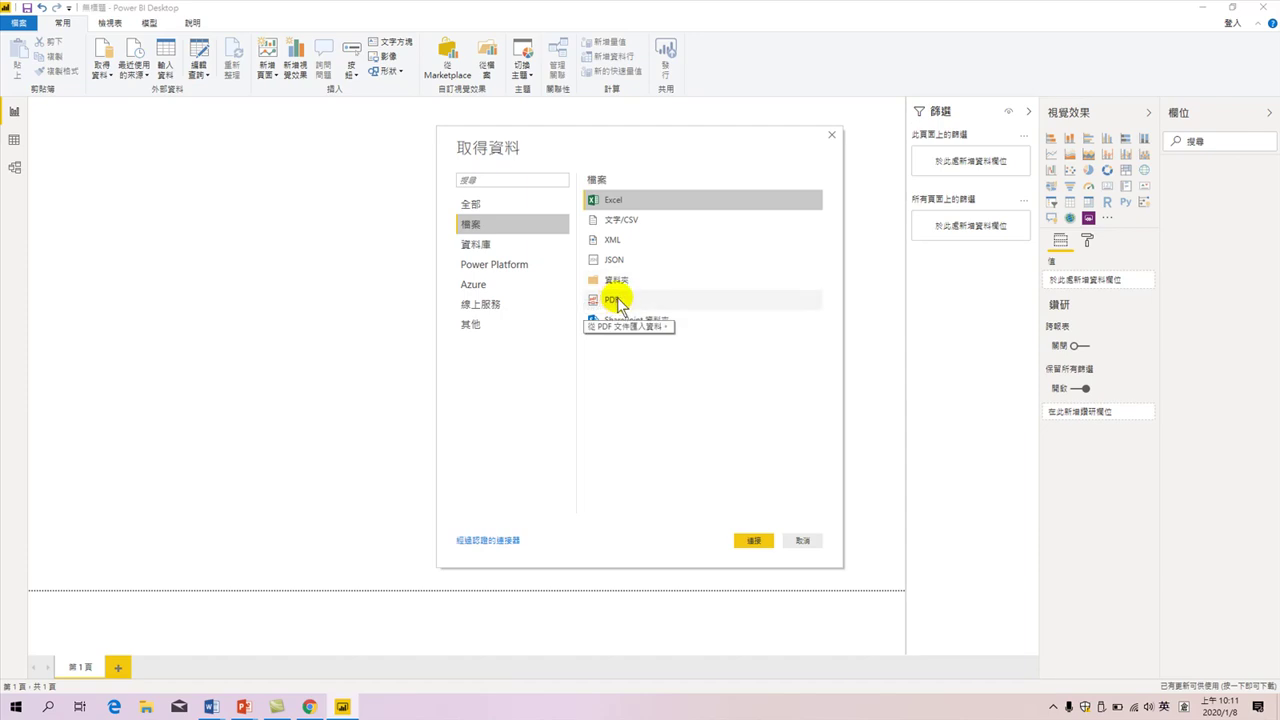
Browse the 資料庫 connectors such as SQL Server, Access and Oracle, then show online services
click(484, 242)
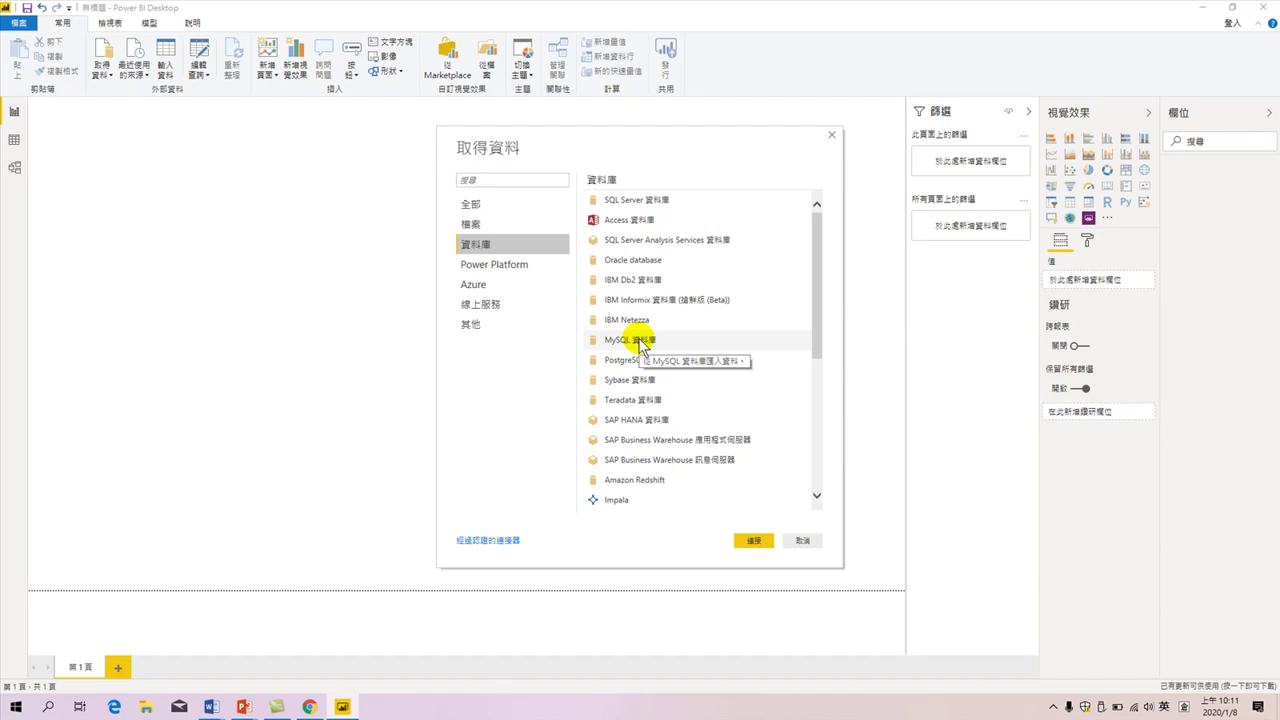
scroll(640, 345, down, 2)
scroll(640, 345, down, 3)
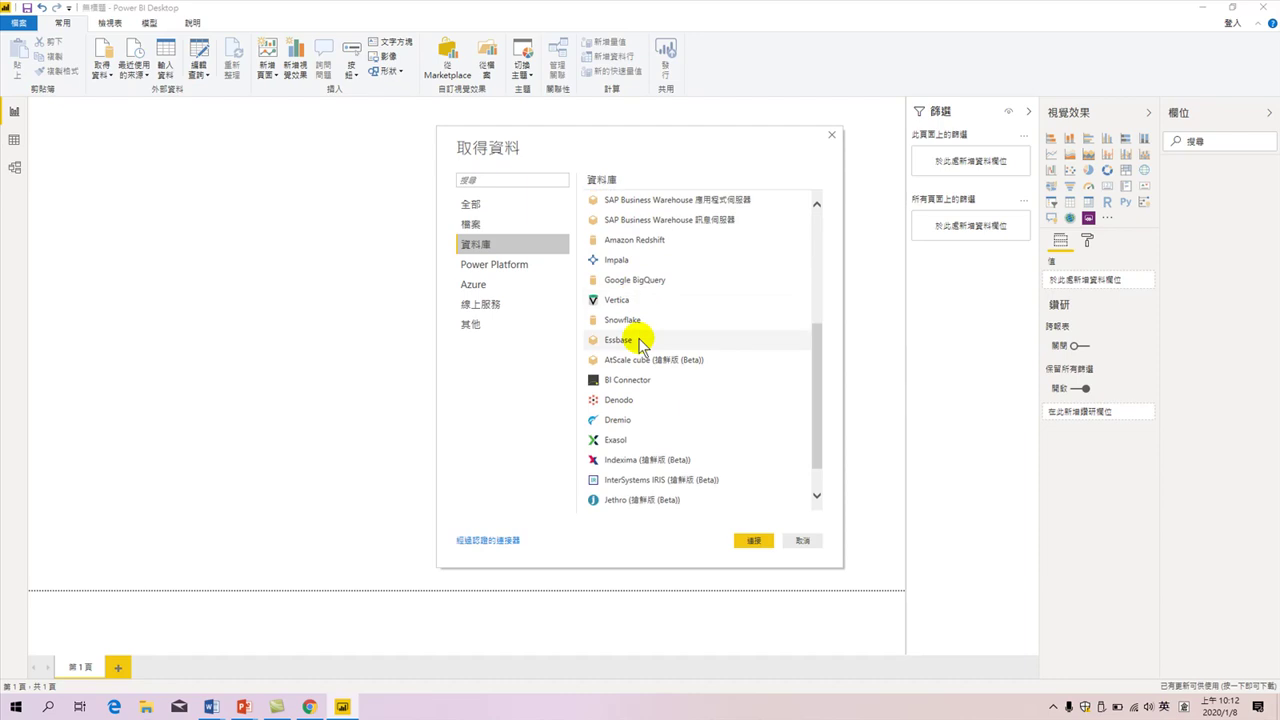
scroll(636, 340, up, 2)
scroll(634, 337, up, 1)
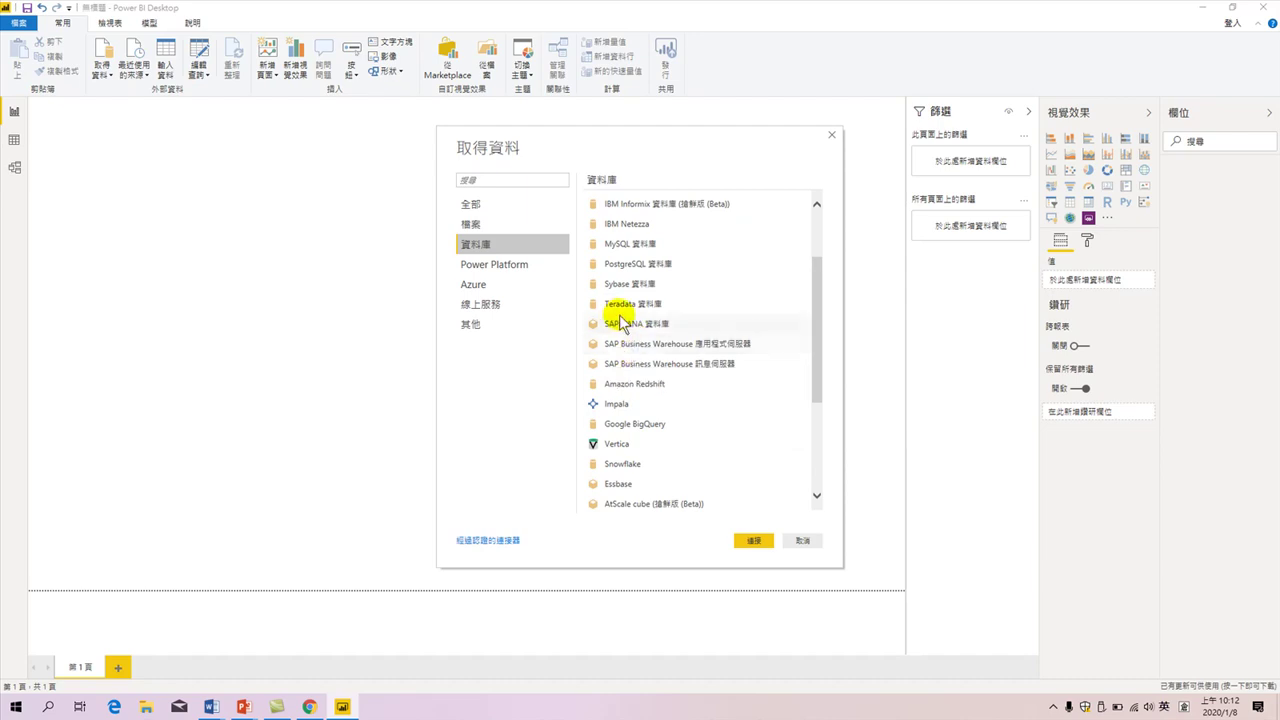
scroll(634, 345, up, 1)
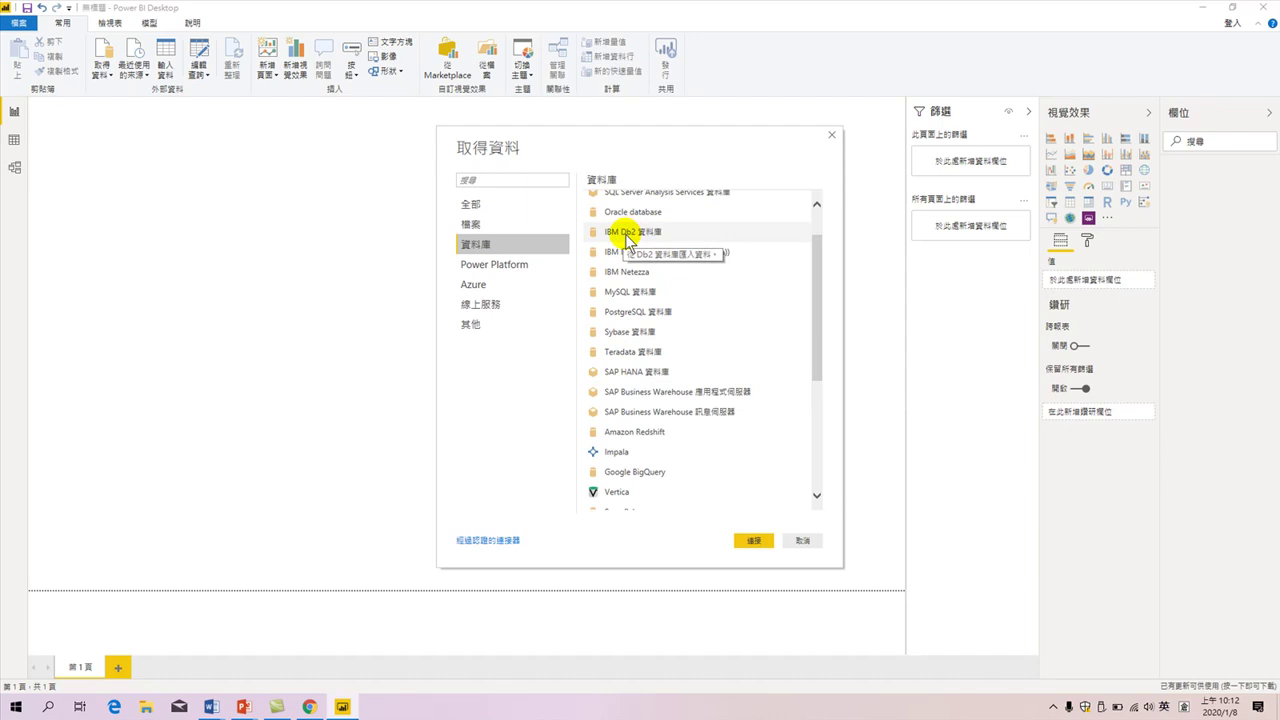
scroll(626, 240, up, 1)
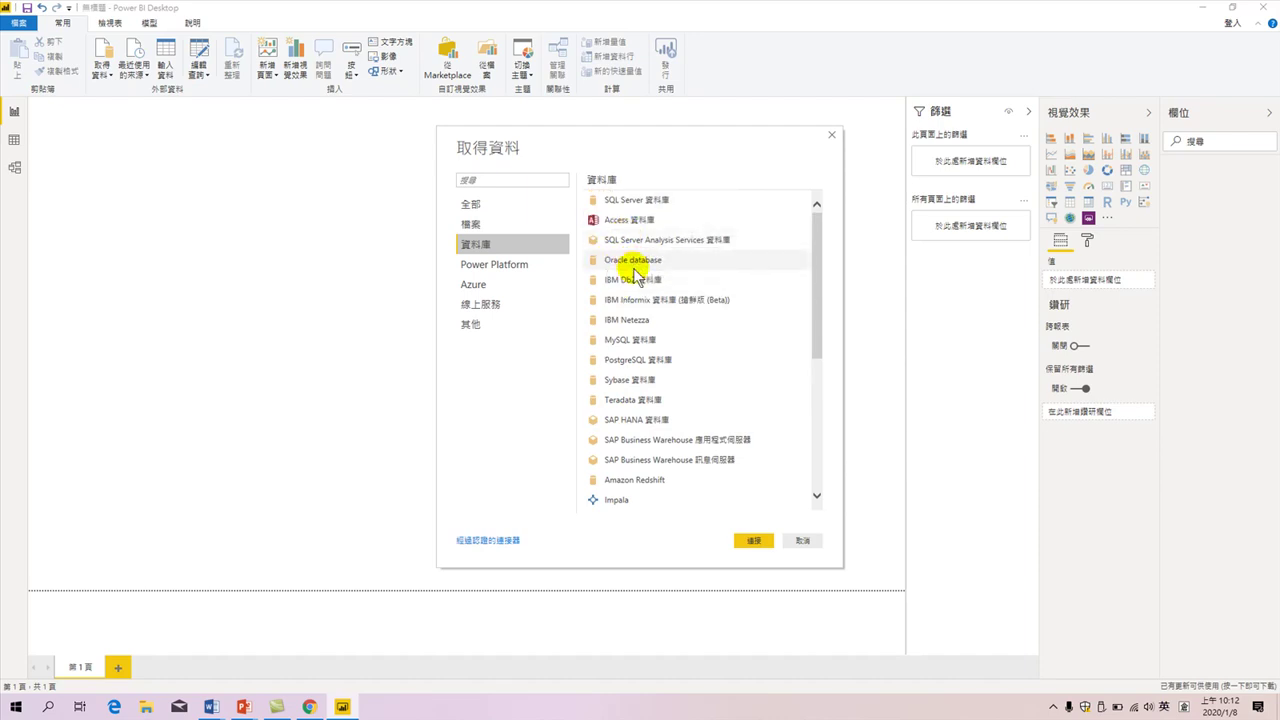
click(485, 306)
click(485, 308)
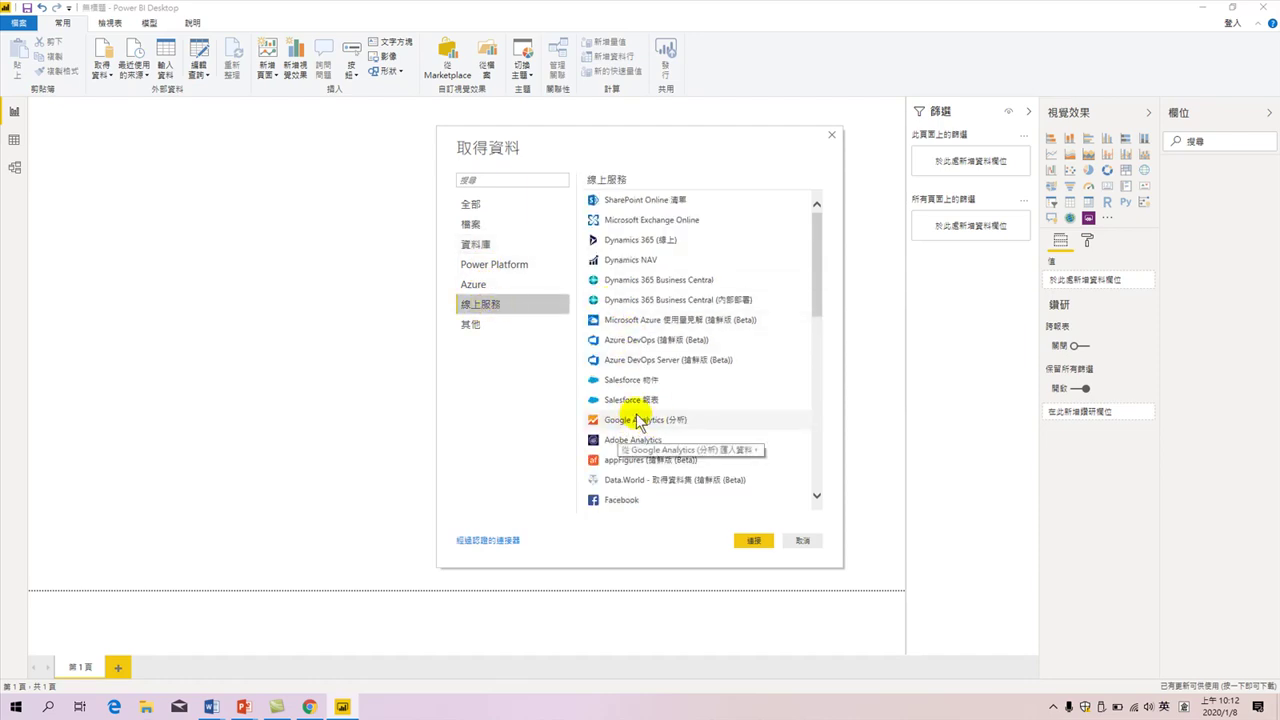
scroll(627, 420, down, 1)
scroll(627, 420, down, 1)
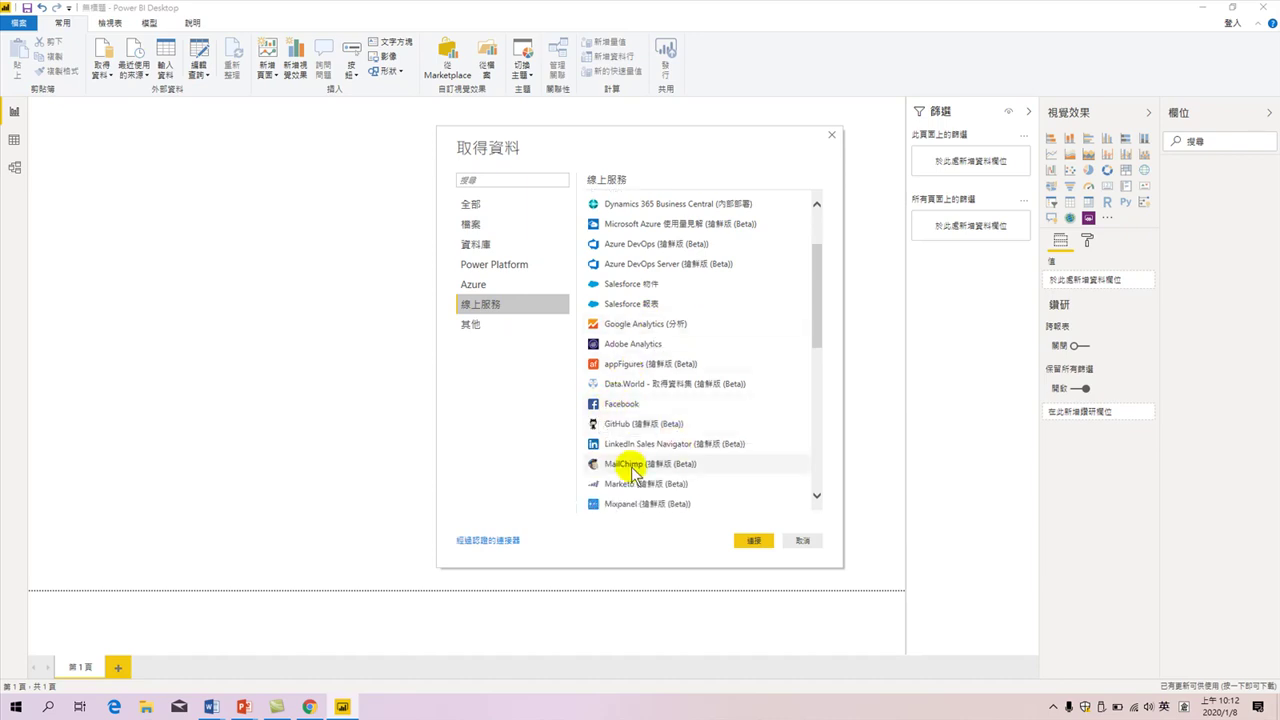
scroll(680, 455, down, 5)
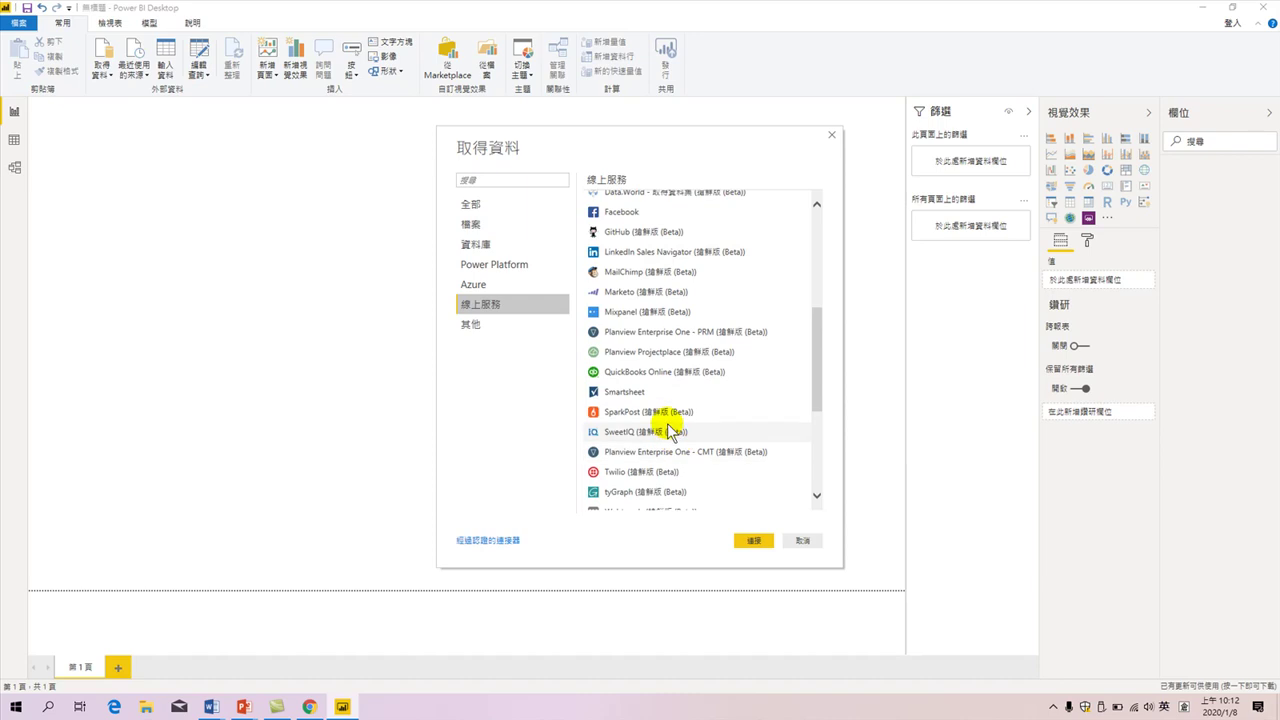
scroll(666, 425, up, 4)
scroll(668, 428, up, 3)
scroll(668, 428, up, 1)
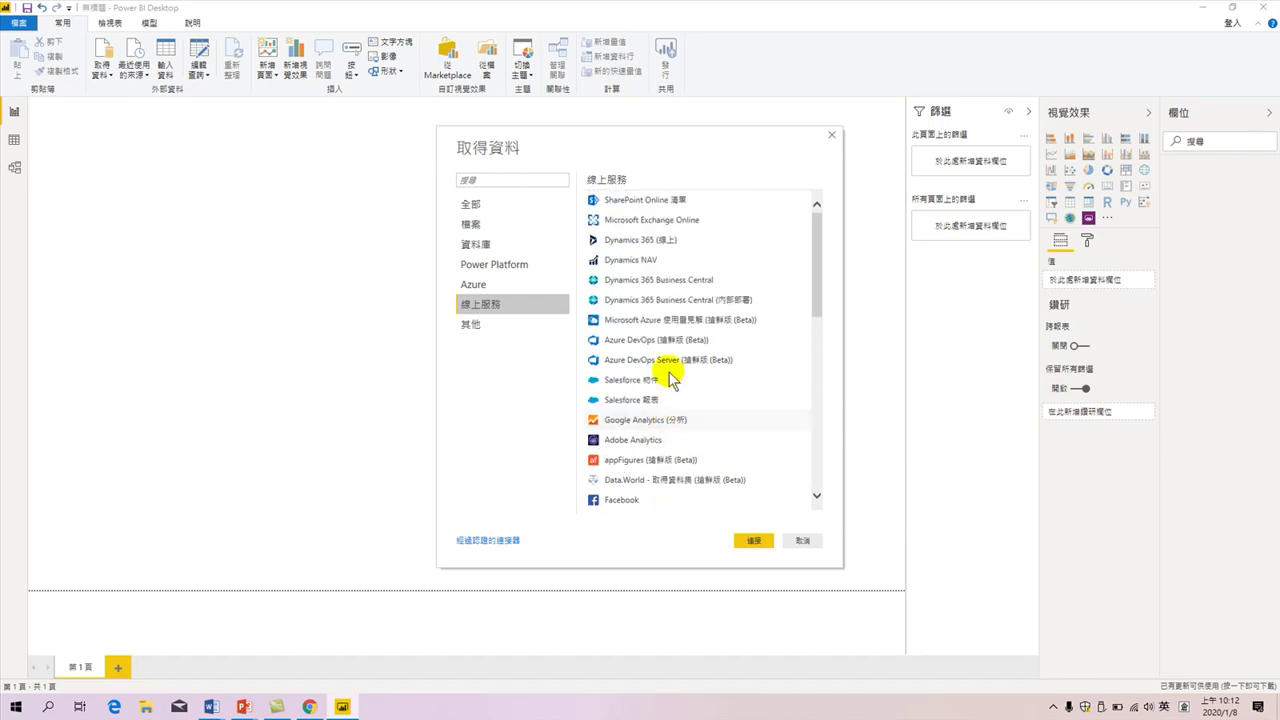
scroll(655, 282, down, 1)
scroll(655, 283, down, 2)
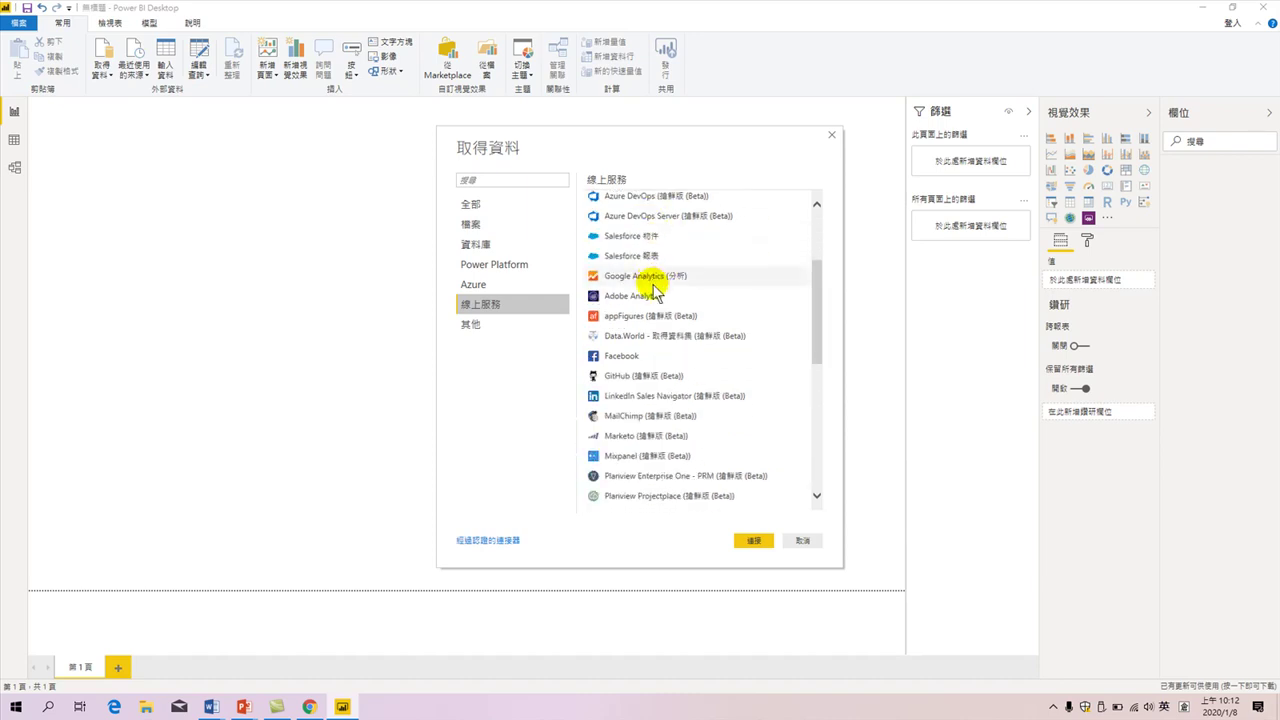
scroll(655, 285, down, 2)
scroll(655, 294, down, 1)
scroll(655, 294, down, 3)
scroll(655, 298, down, 1)
scroll(656, 305, down, 1)
scroll(655, 305, down, 1)
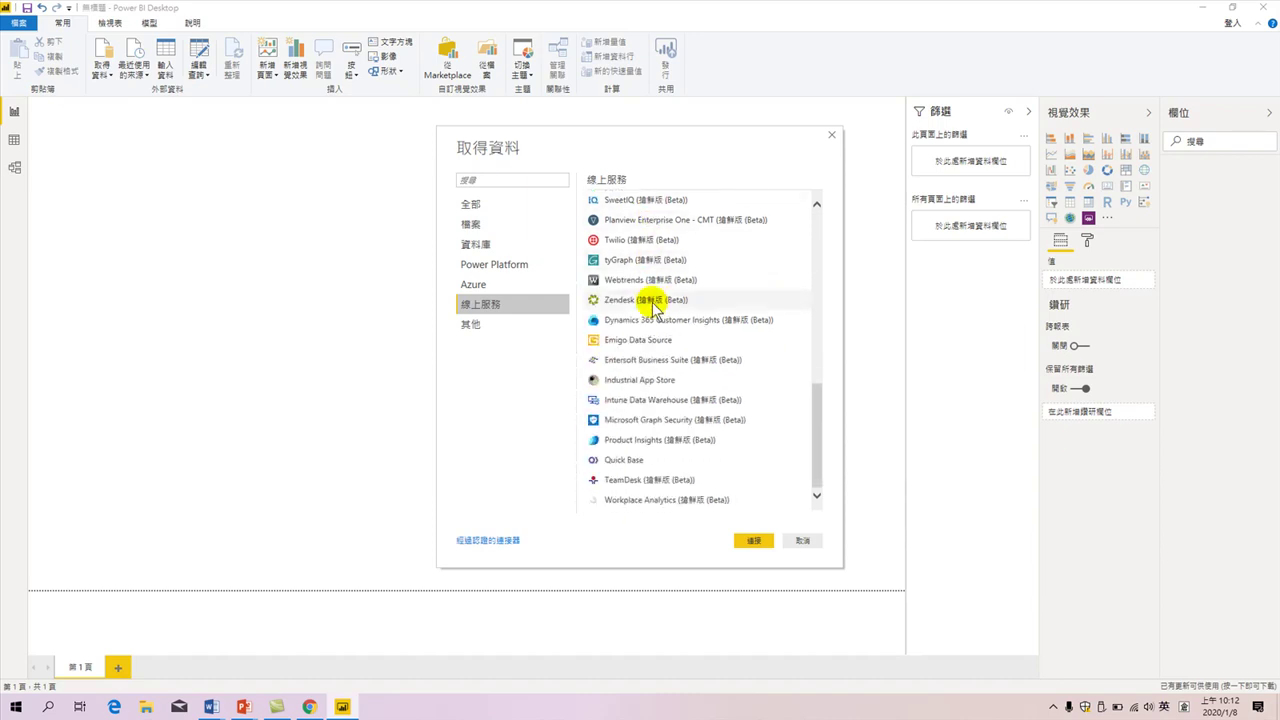
scroll(652, 355, up, 2)
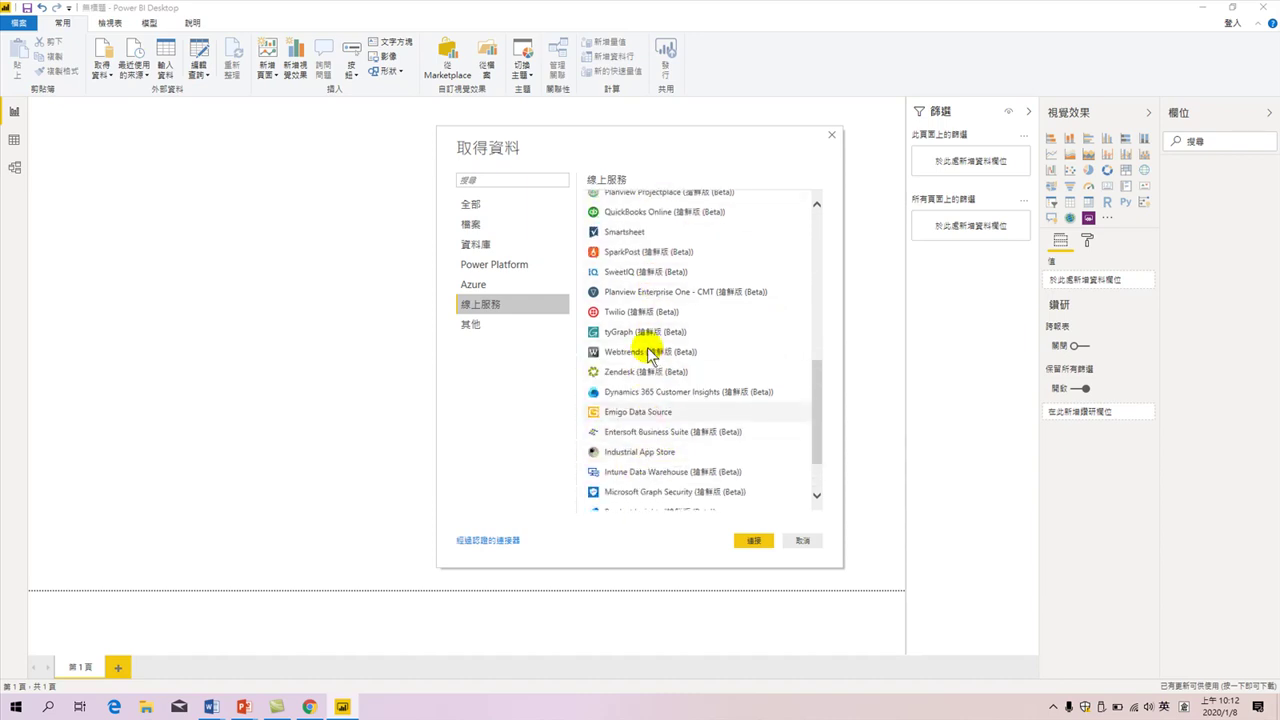
scroll(650, 355, up, 3)
scroll(650, 355, up, 3)
scroll(650, 355, up, 3)
scroll(650, 355, up, 3)
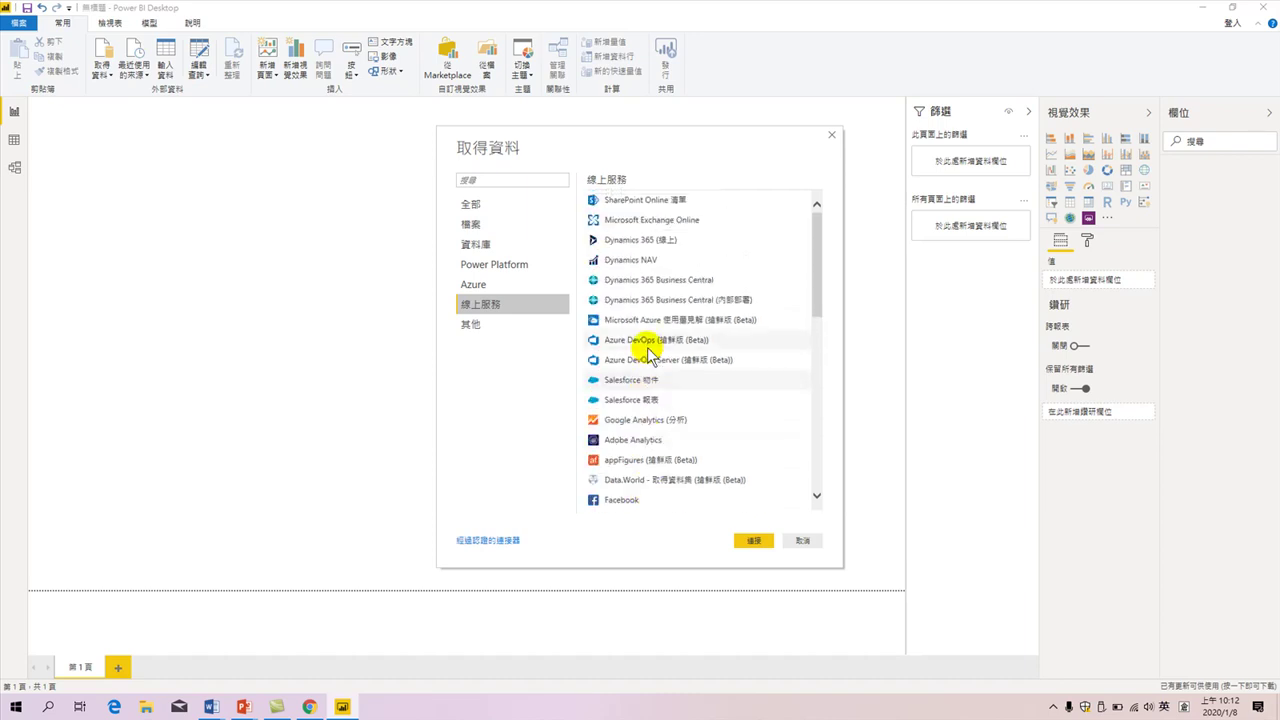
Switch the Get Data dialog to the Azure connector category
click(481, 288)
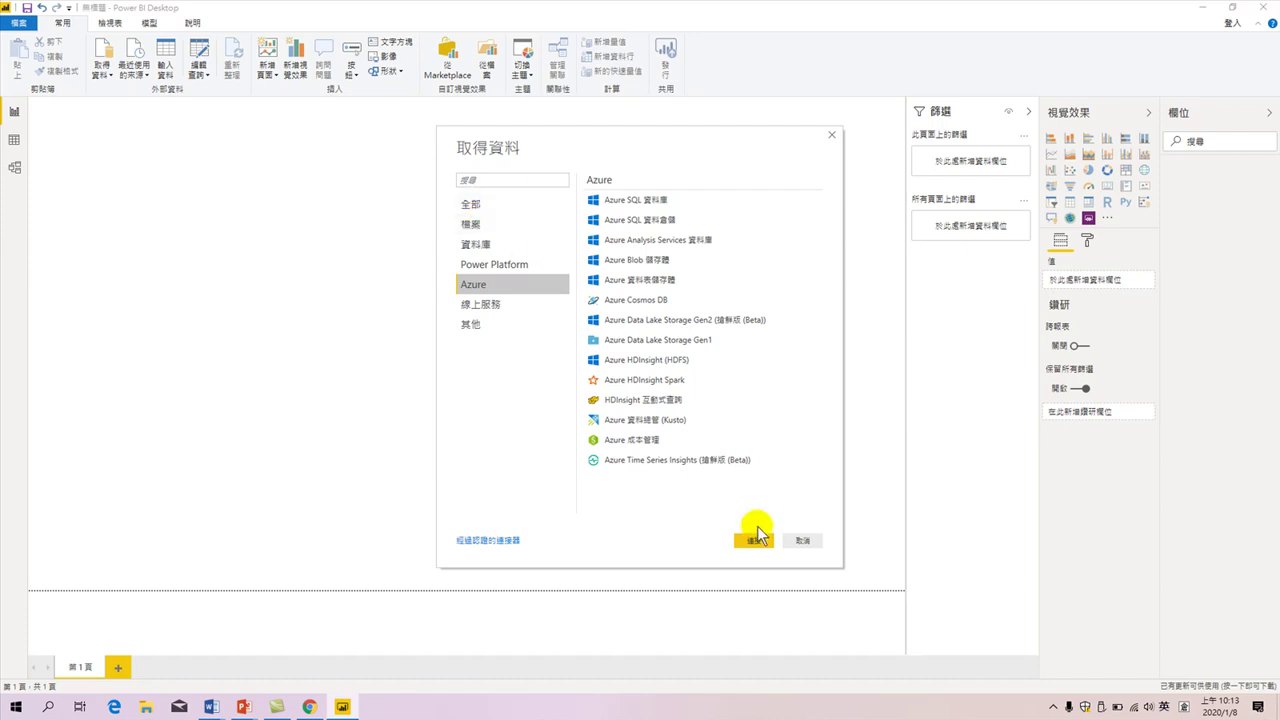
Cancel the full Get Data dialog and pick Excel from the common data sources list
click(800, 540)
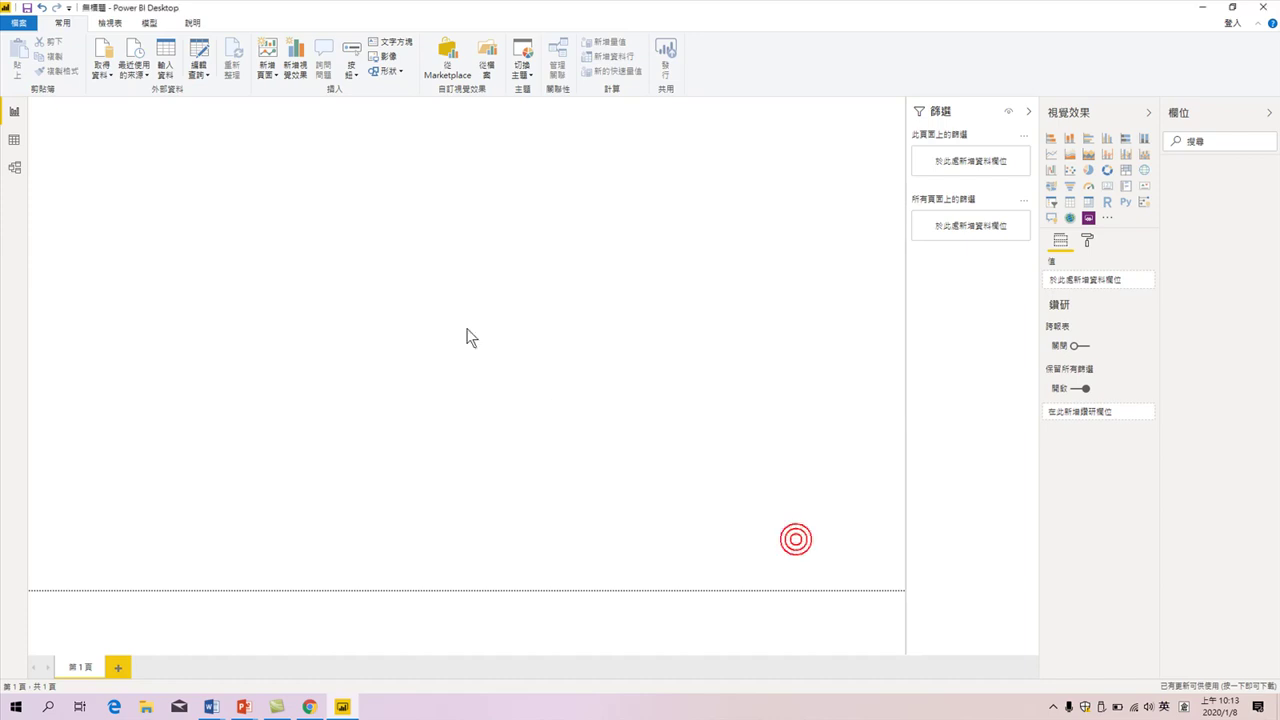
click(102, 70)
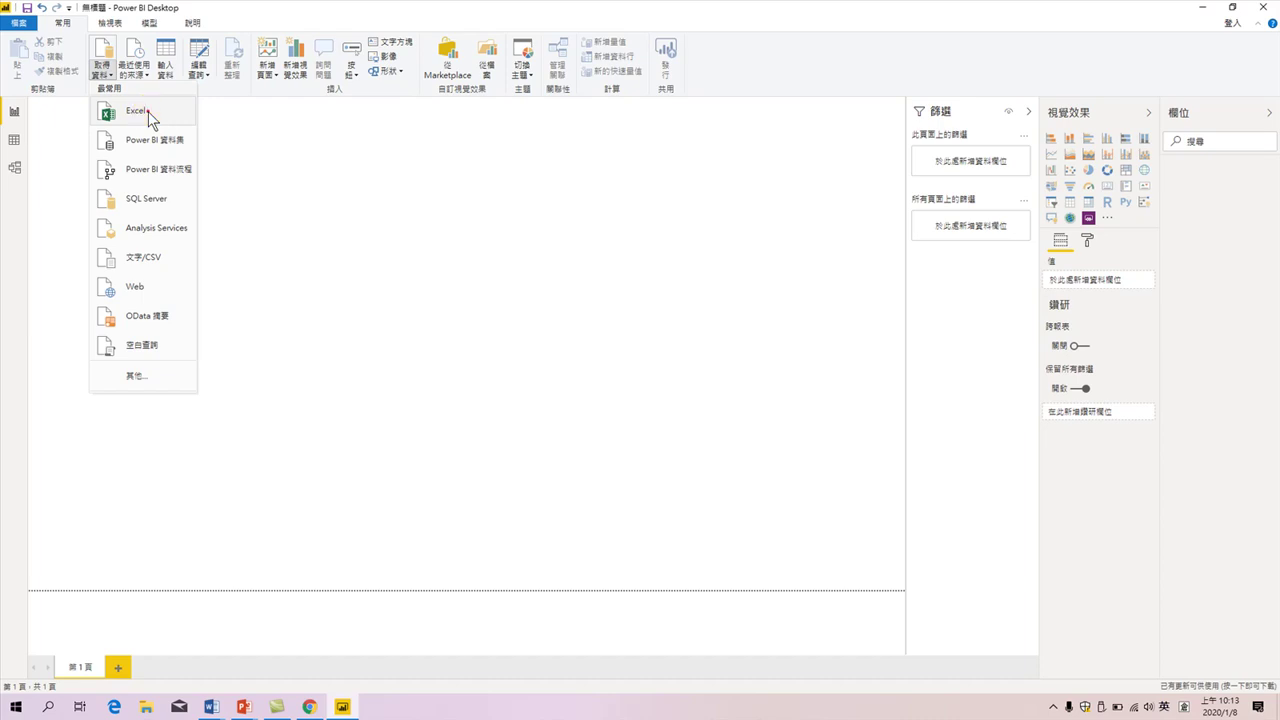
click(146, 113)
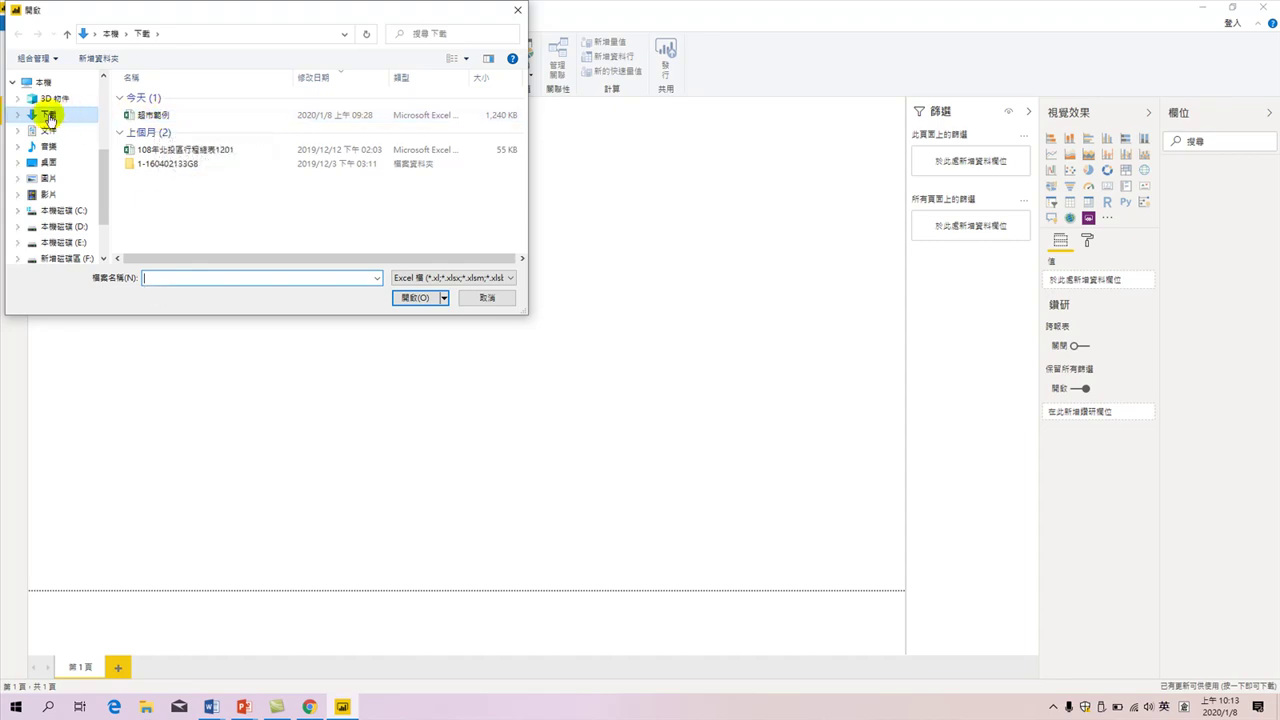
Open the 超市範例 workbook from the Downloads folder
mouse_move(48, 115)
click(153, 116)
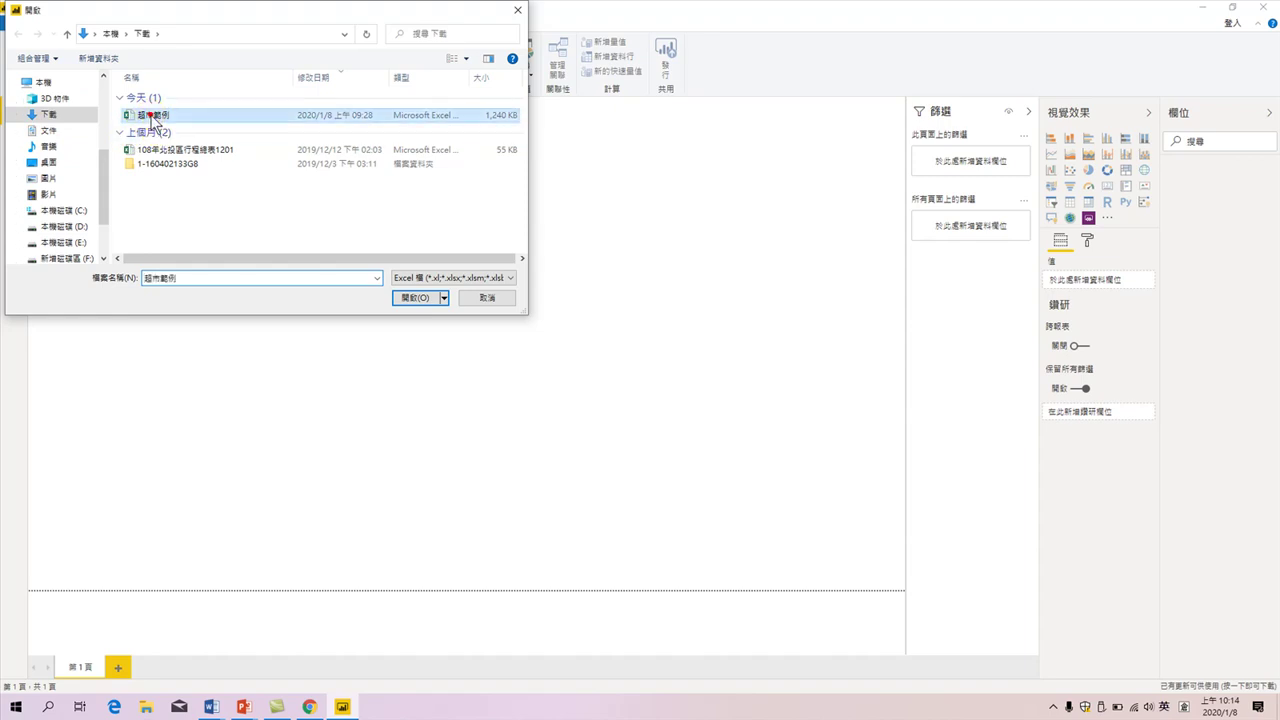
mouse_move(152, 115)
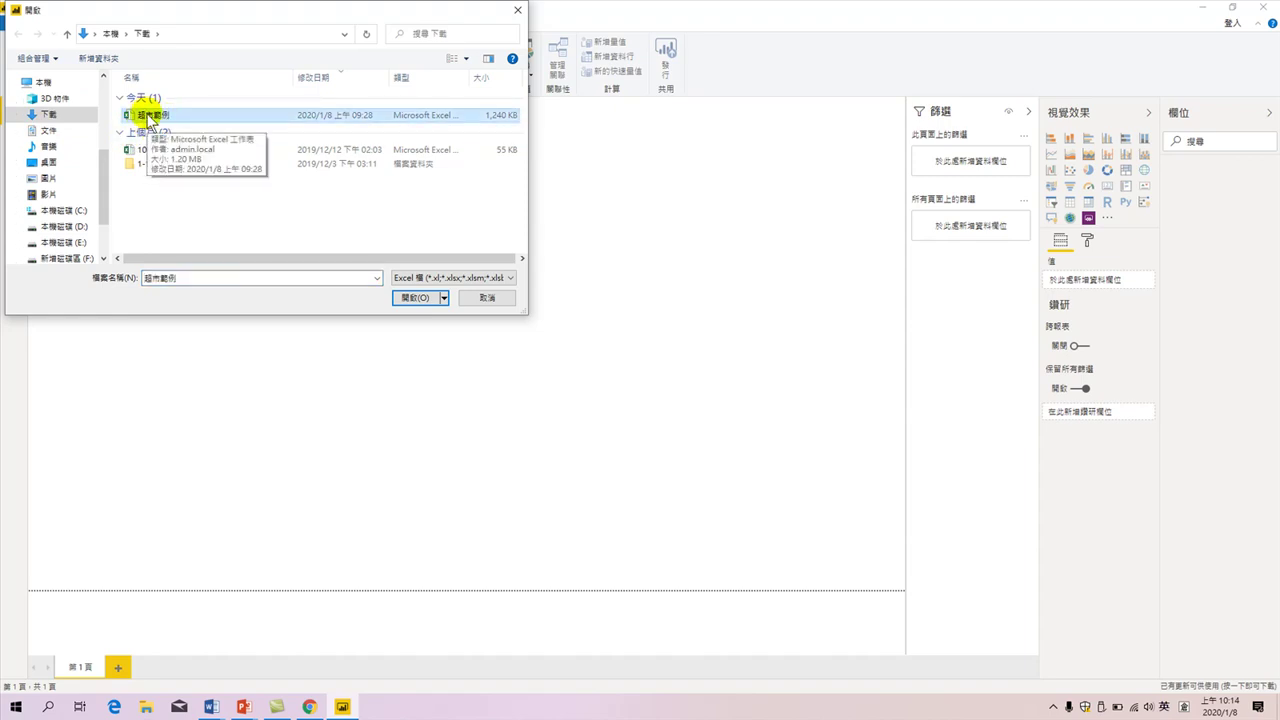
click(412, 297)
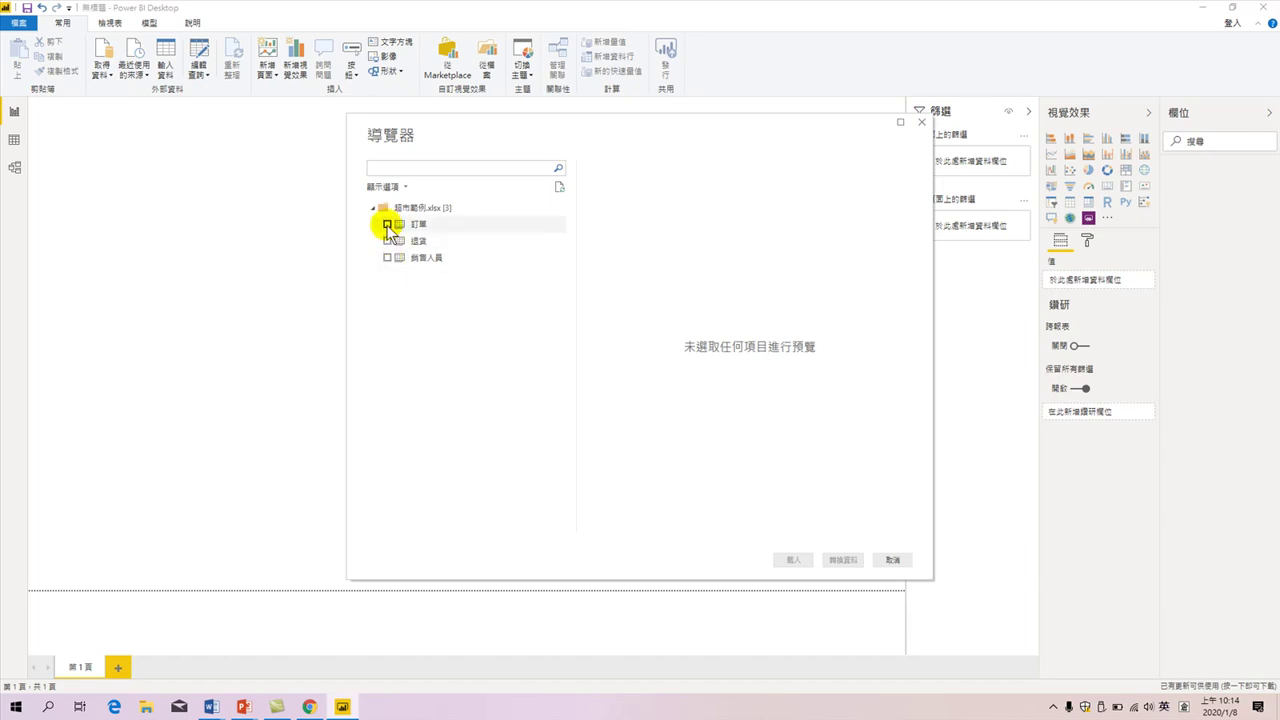
Tick the 訂單 sheet in the Navigator to preview its order rows
click(387, 224)
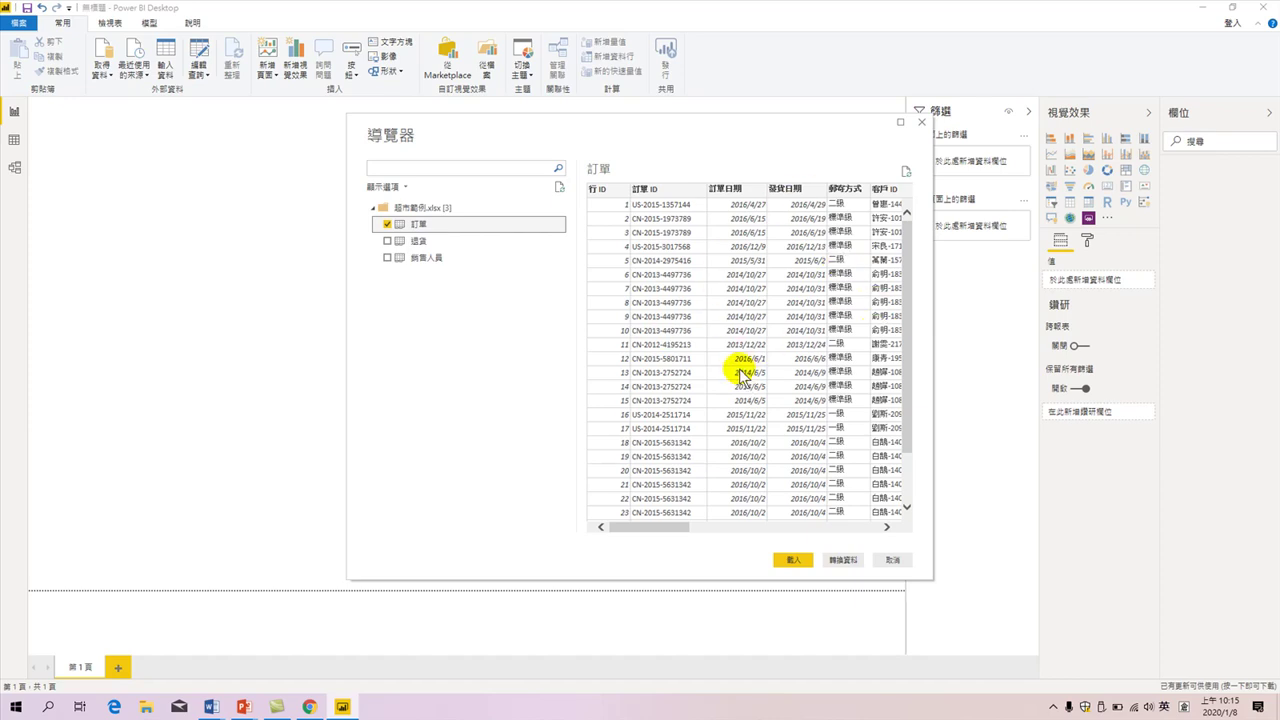
drag(630, 527, 690, 537)
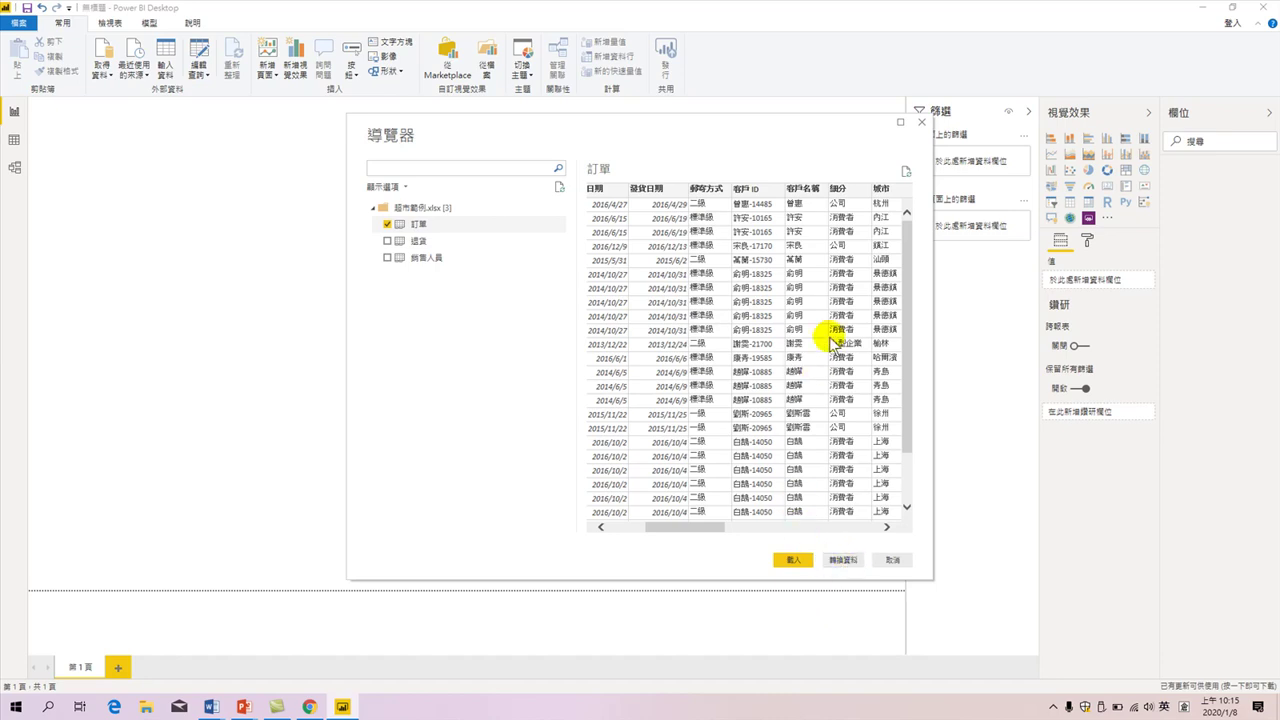
drag(706, 527, 861, 529)
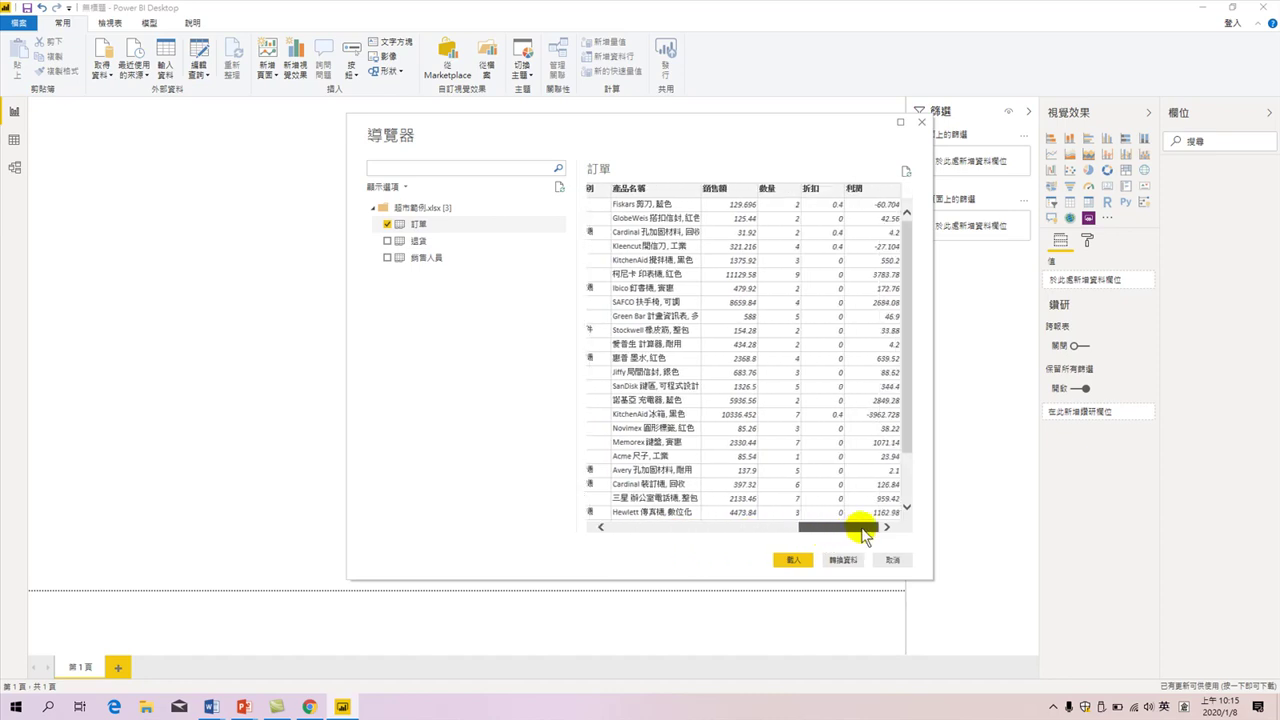
drag(862, 535, 651, 517)
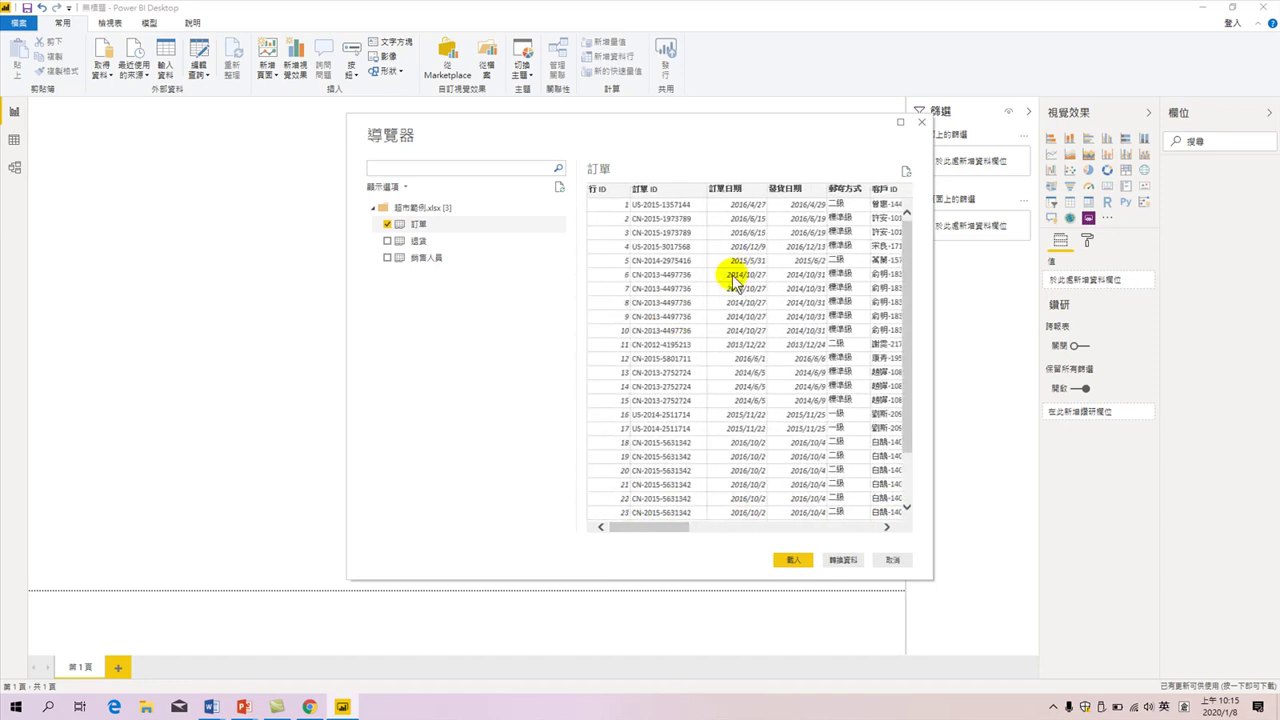
Load the 訂單 sheet so fields like 利潤, 銷售額 and 訂單日期 appear in 欄位
click(791, 563)
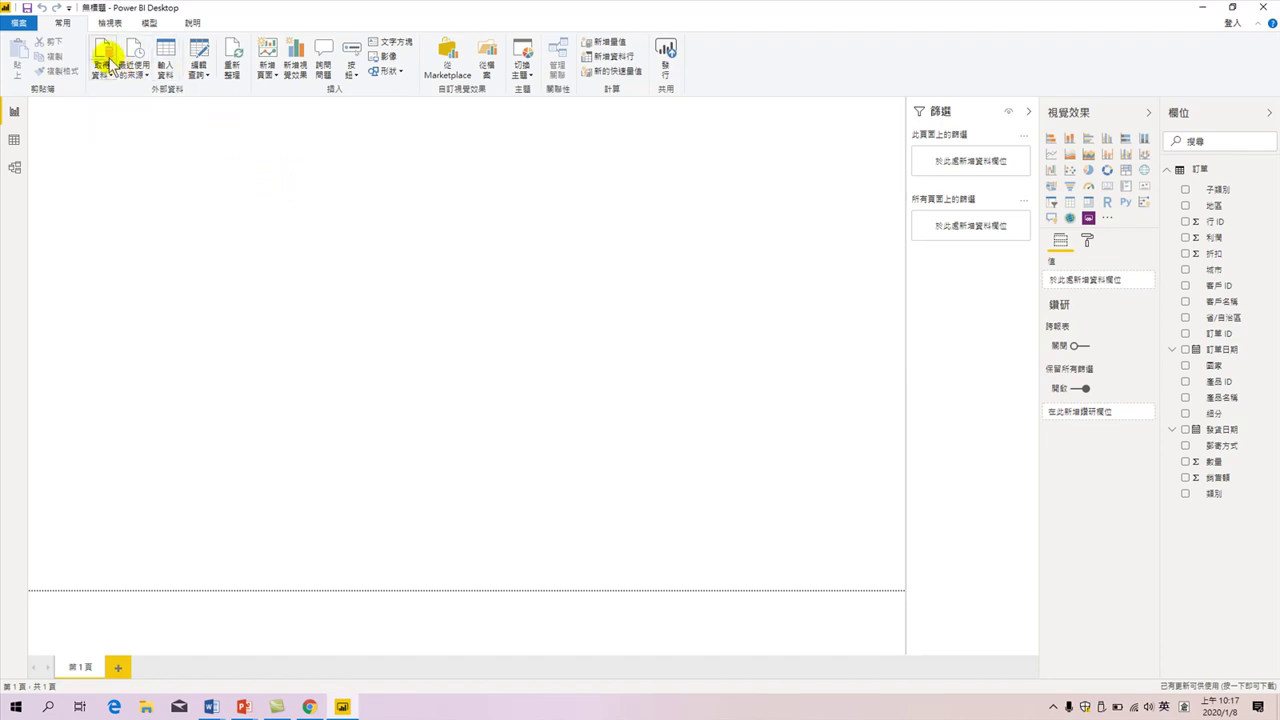
click(100, 68)
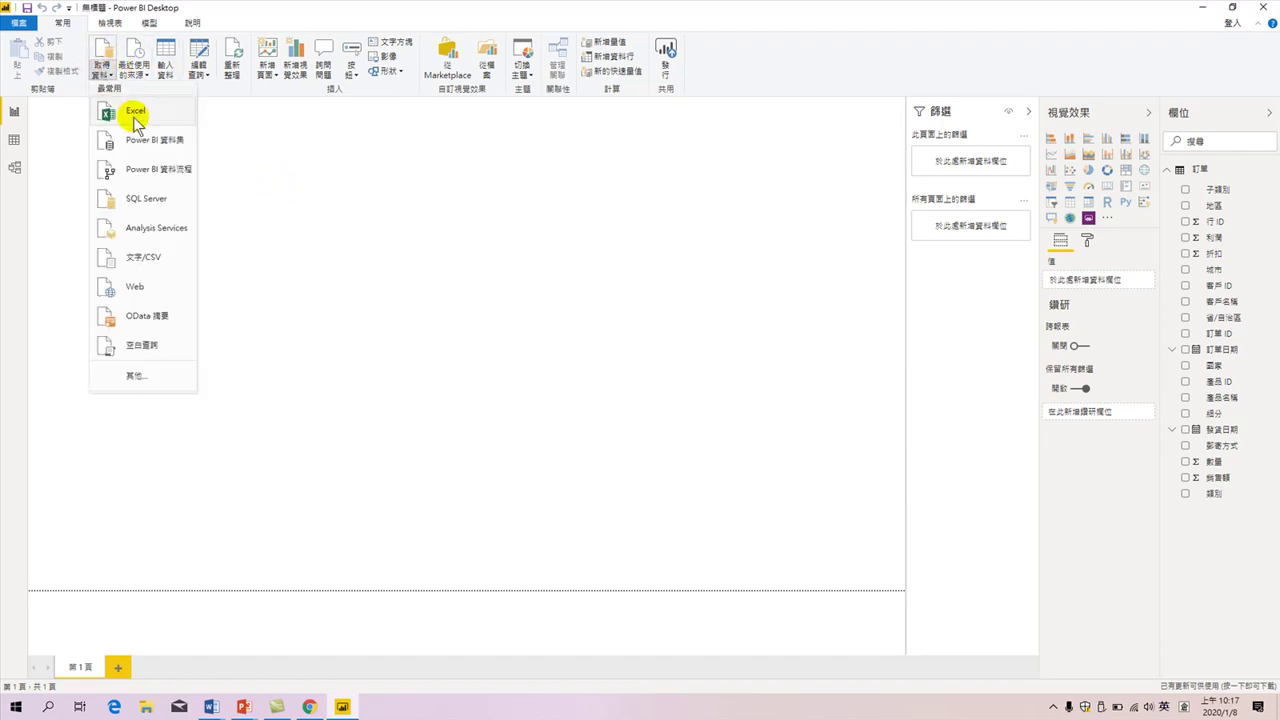
click(535, 406)
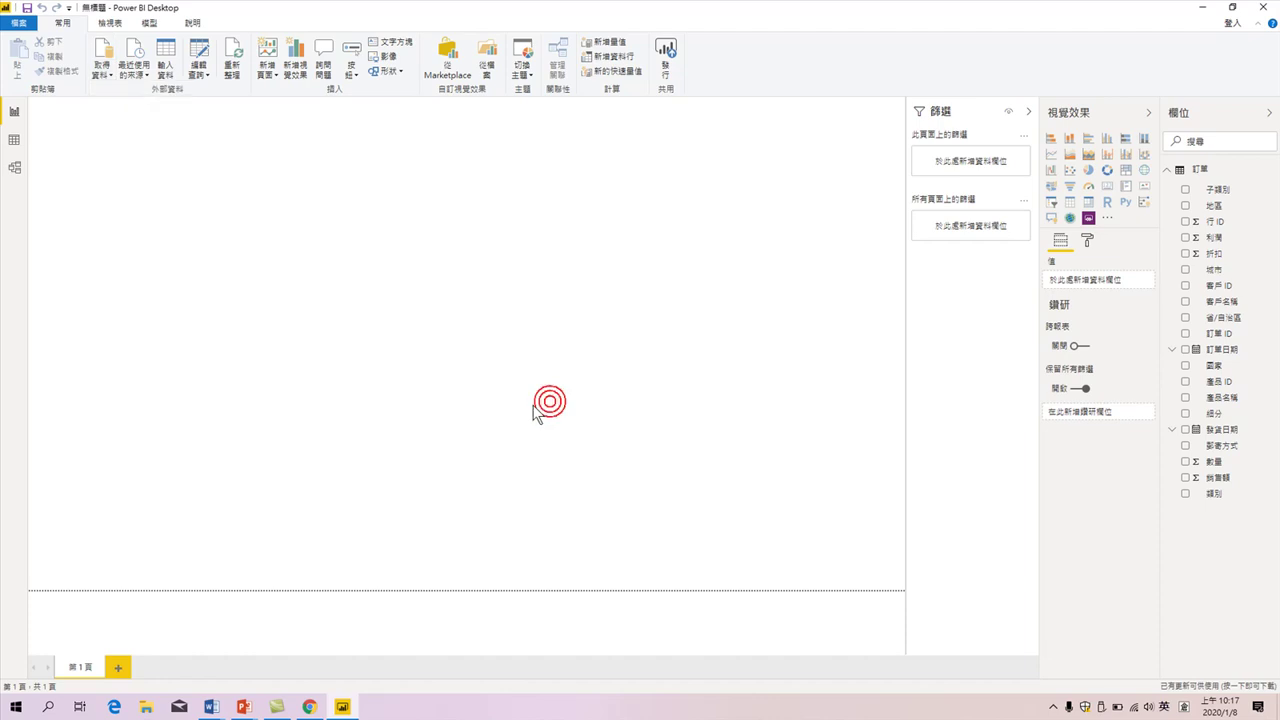